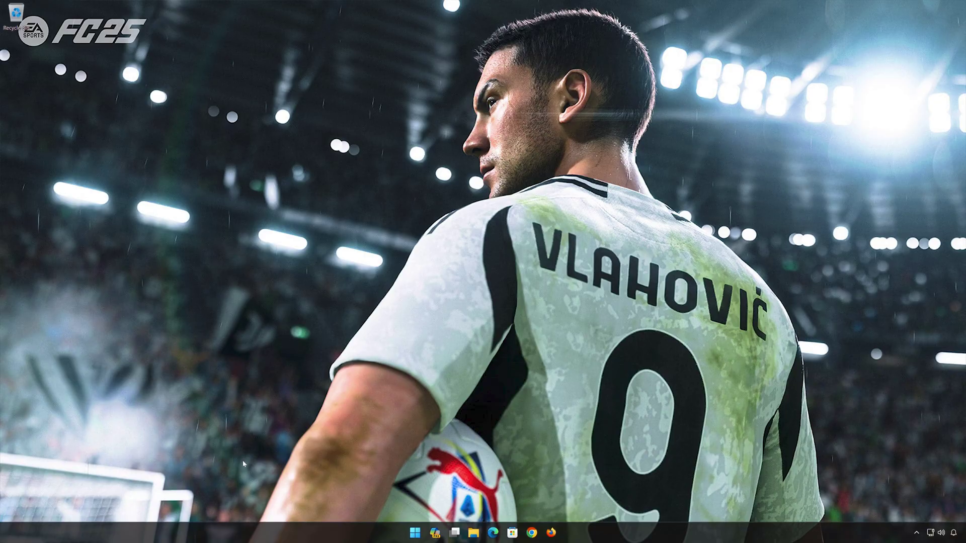
- Search the Start menu for cmd and launch Command Prompt as administrator
{"action": "left_click", "coordinate": [416, 528]}
{"action": "type", "text": "cmd"}
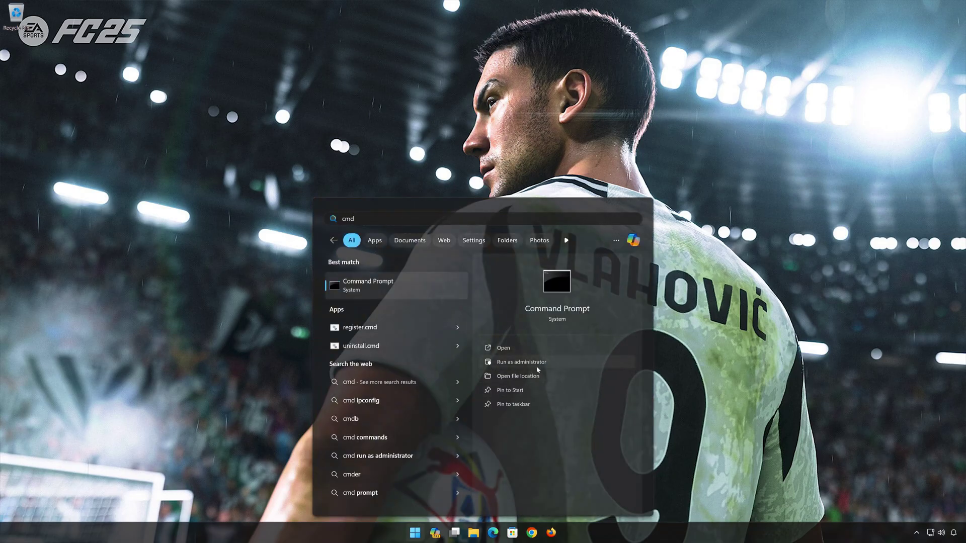
{"action": "left_click", "coordinate": [569, 363]}
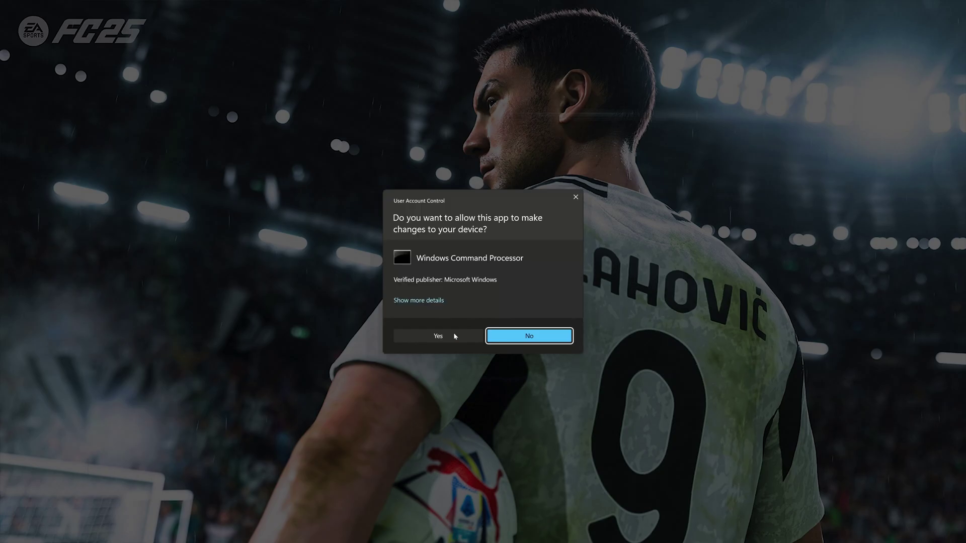
- Approve the UAC prompt, then run ipconfig /release followed by ipconfig /renew
{"action": "left_click", "coordinate": [438, 336]}
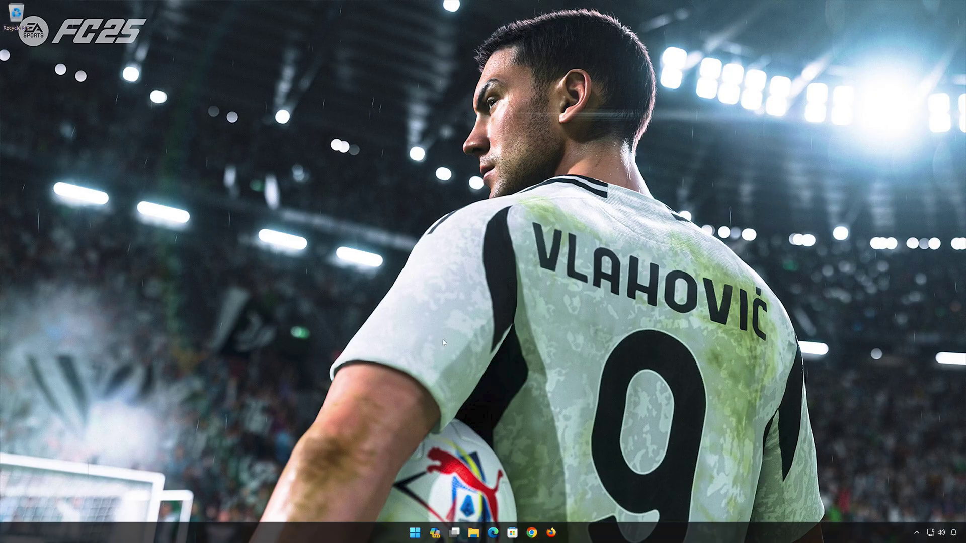
{"action": "left_click_drag", "start_coordinate": [273, 44], "coordinate": [528, 112]}
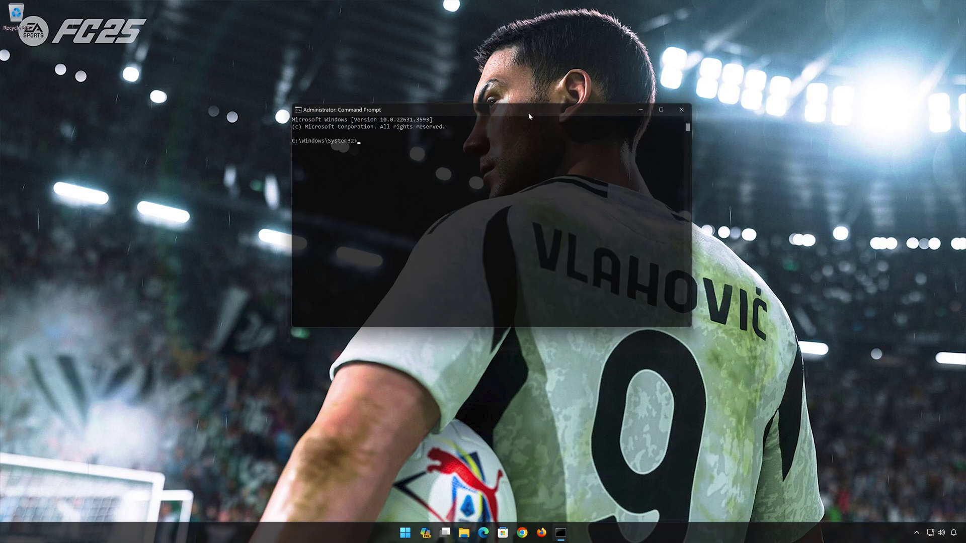
{"action": "type", "text": "ipc"}
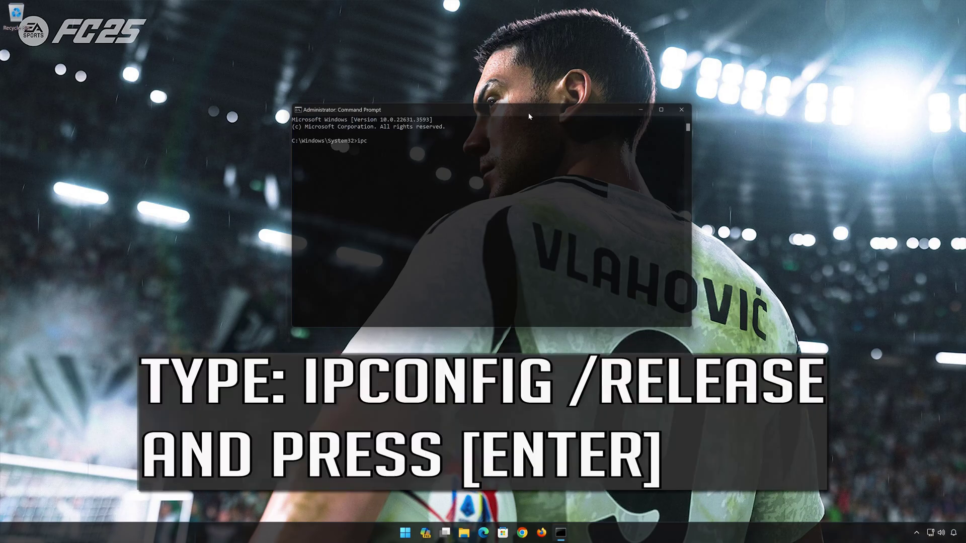
{"action": "type", "text": "onfig /release"}
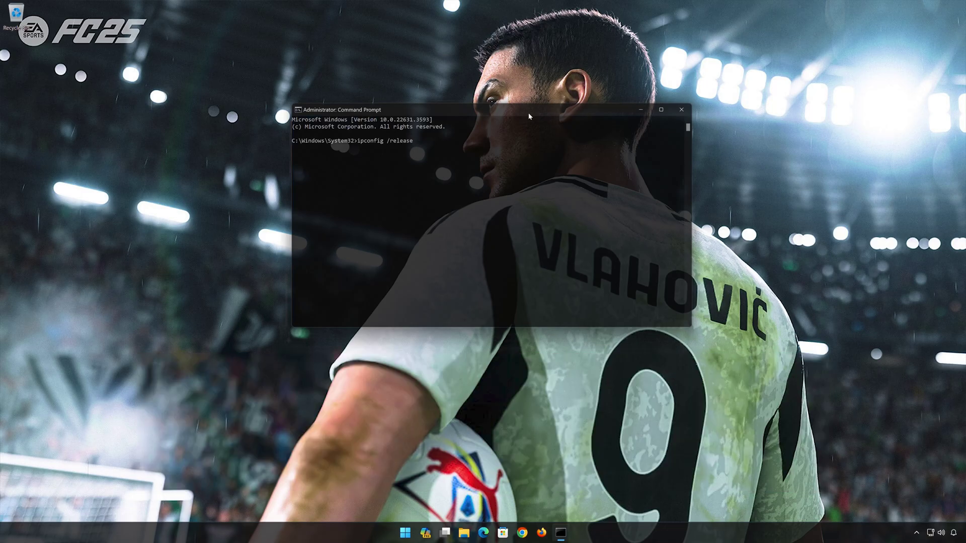
{"action": "key", "text": "Return"}
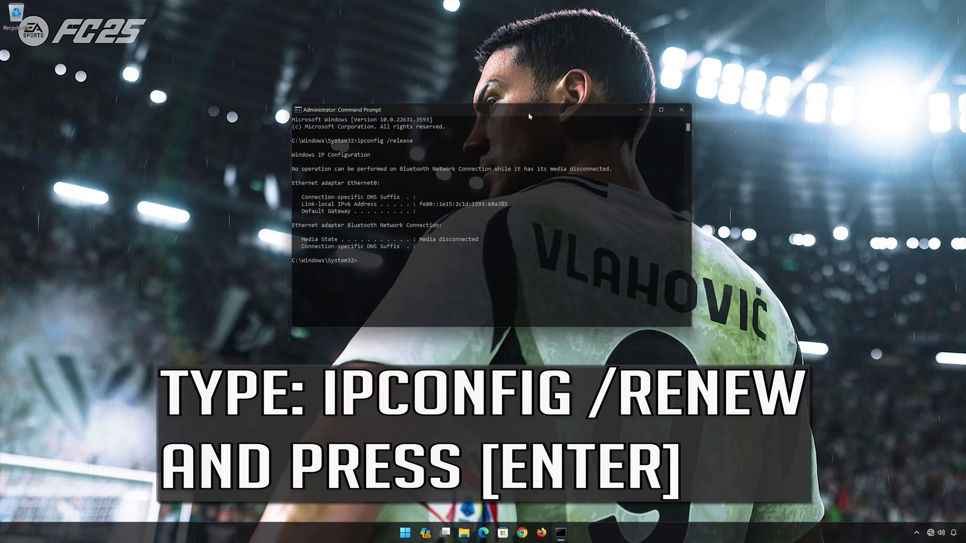
{"action": "type", "text": "ip"}
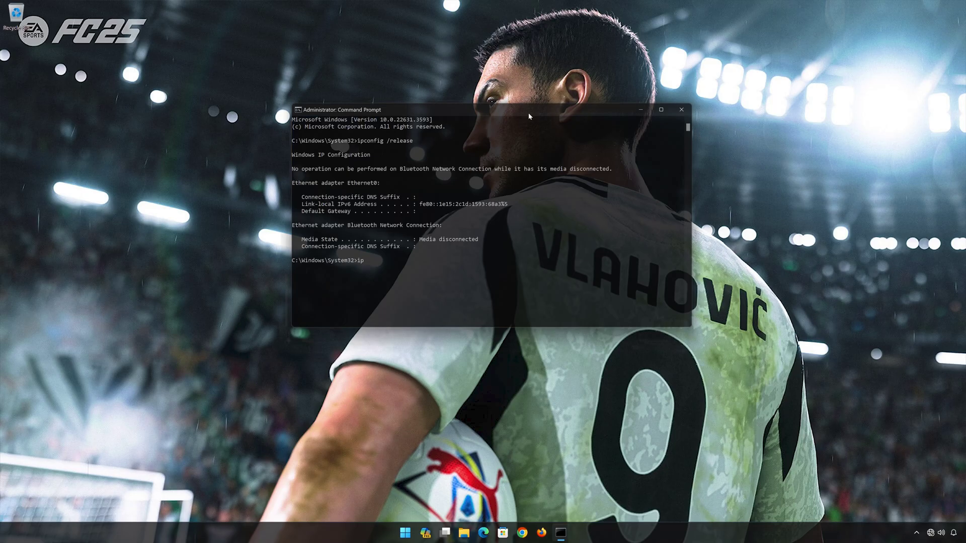
{"action": "type", "text": "config /renew"}
{"action": "key", "text": "Return"}
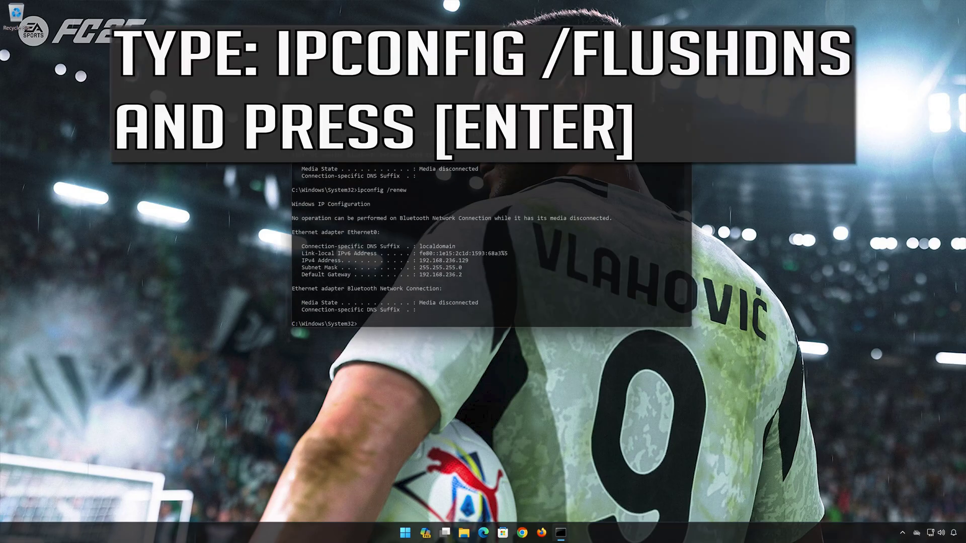
- Run ipconfig /flushdns to clear the DNS cache, then exit the console
{"action": "type", "text": "pconfig"}
{"action": "type", "text": "/flus"}
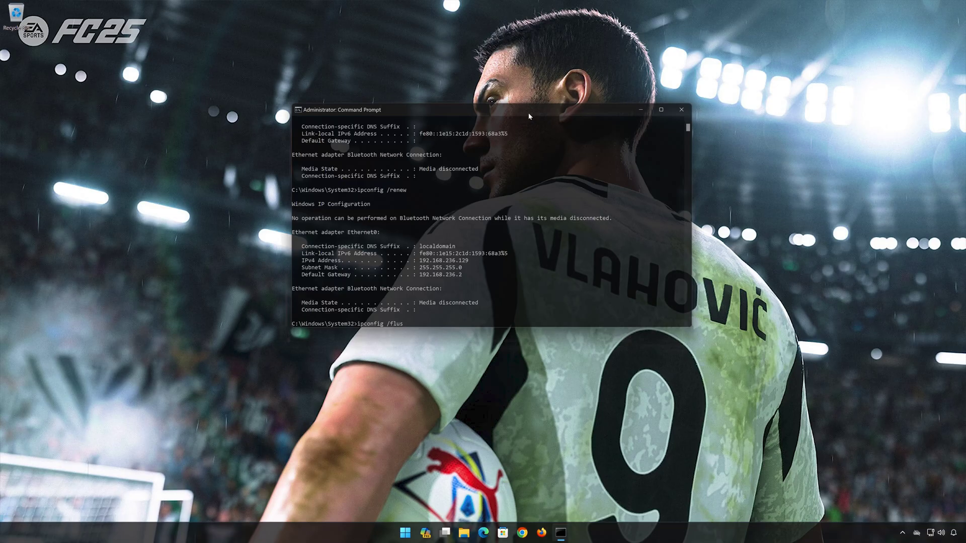
{"action": "type", "text": "hdns"}
{"action": "key", "text": "Return"}
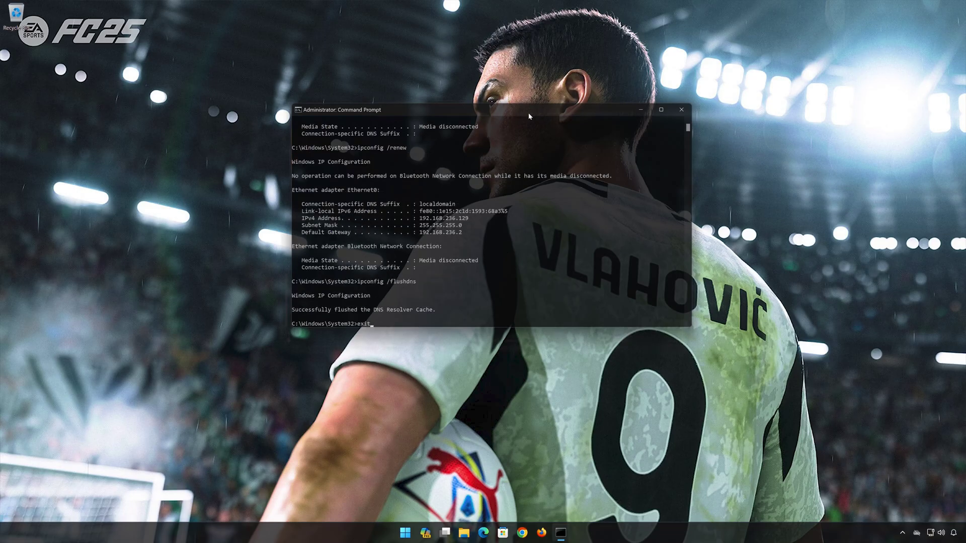
{"action": "key", "text": "Return"}
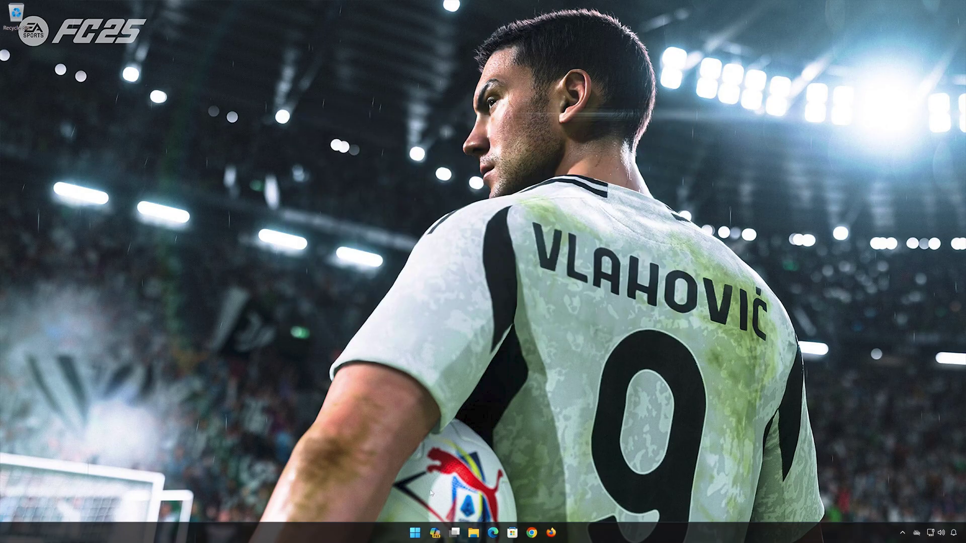
- Search the Start menu for 'control panel' and open Control Panel
{"action": "left_click", "coordinate": [420, 536]}
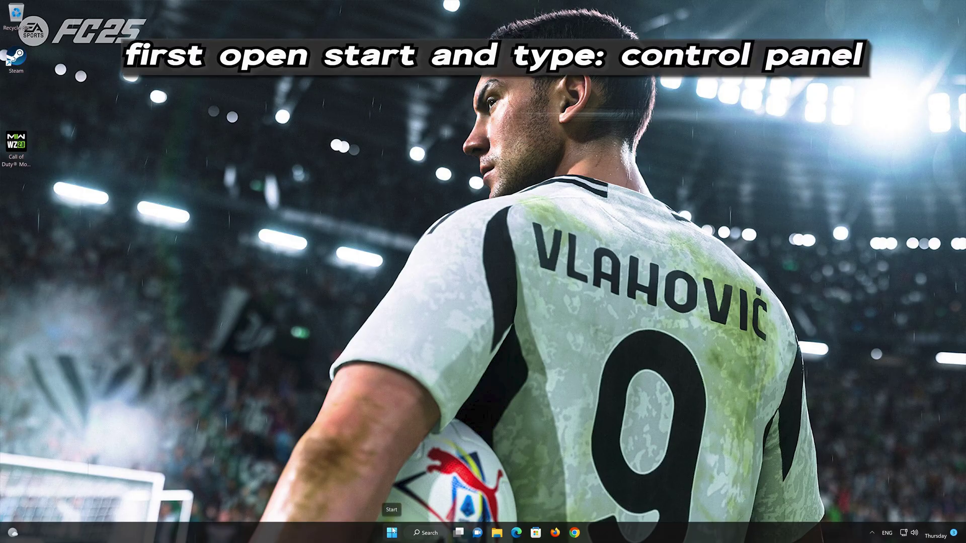
{"action": "left_click", "coordinate": [391, 533]}
{"action": "type", "text": "control panel"}
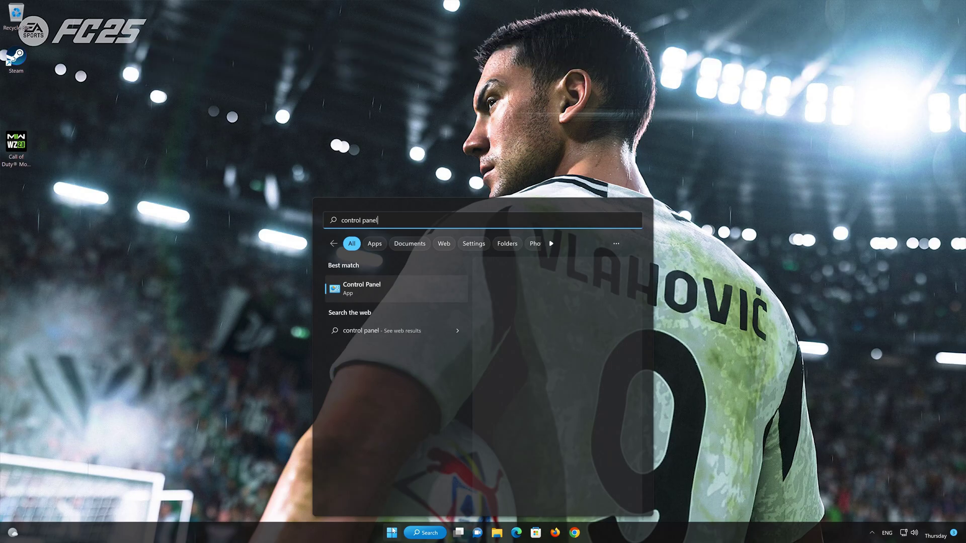
{"action": "left_click", "coordinate": [389, 290]}
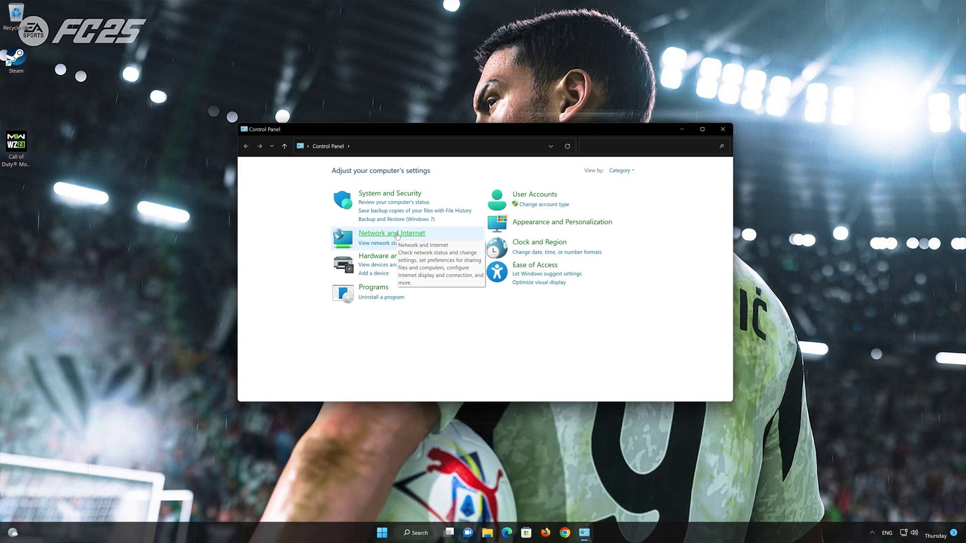
- Go through Network and Internet and Network and Sharing Center to the Ethernet0 Status dialog
{"action": "left_click", "coordinate": [396, 234]}
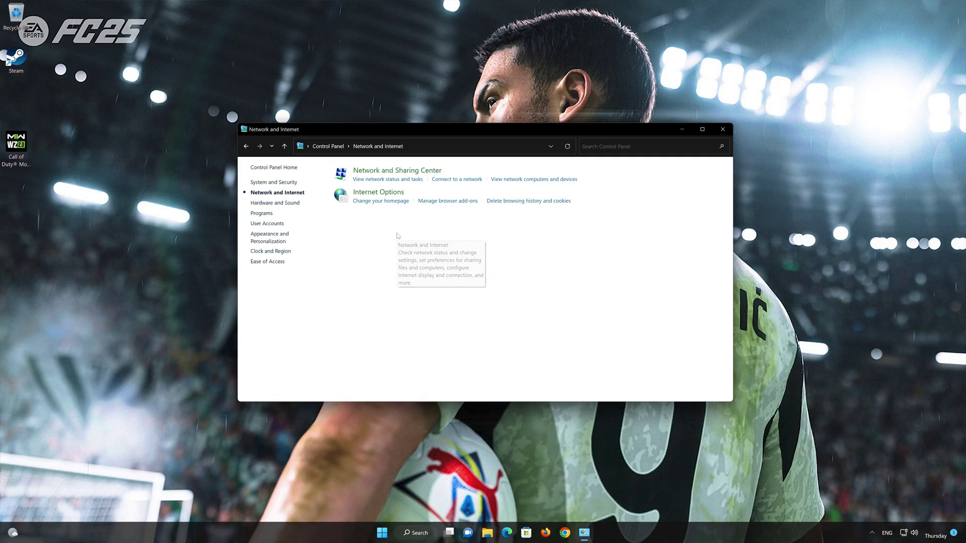
{"action": "left_click", "coordinate": [408, 175]}
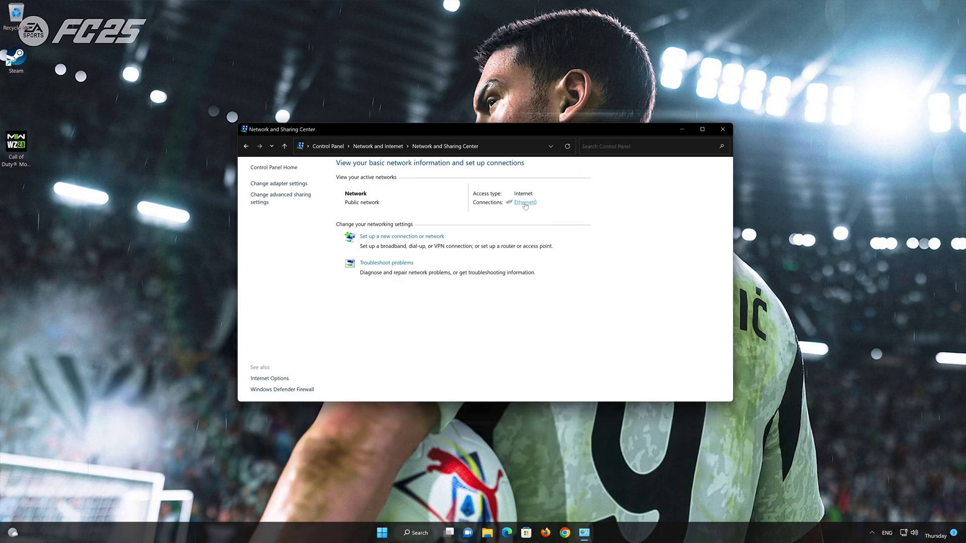
{"action": "left_click", "coordinate": [525, 204]}
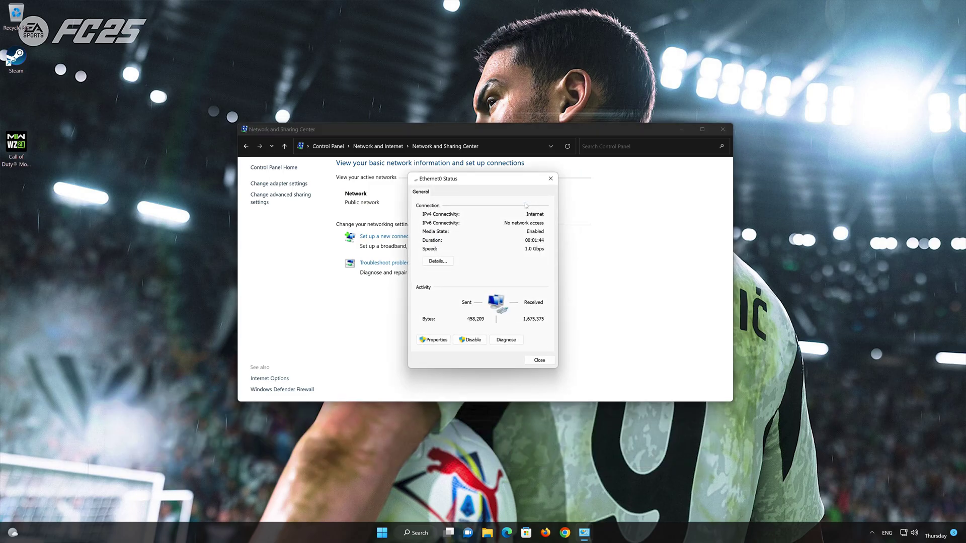
- Open the Internet Protocol Version 4 (TCP/IPv4) properties of the Ethernet0 connection
{"action": "left_click", "coordinate": [438, 340]}
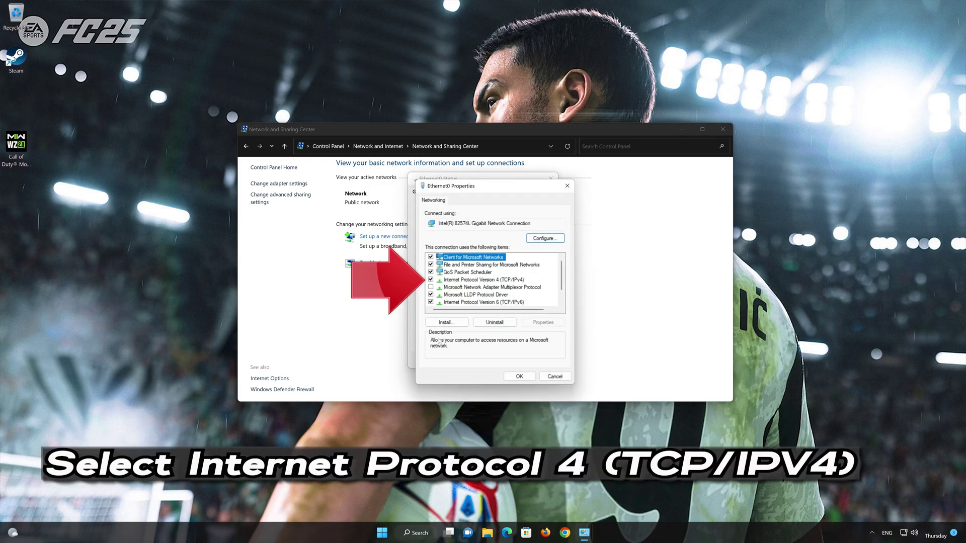
{"action": "left_click", "coordinate": [456, 280]}
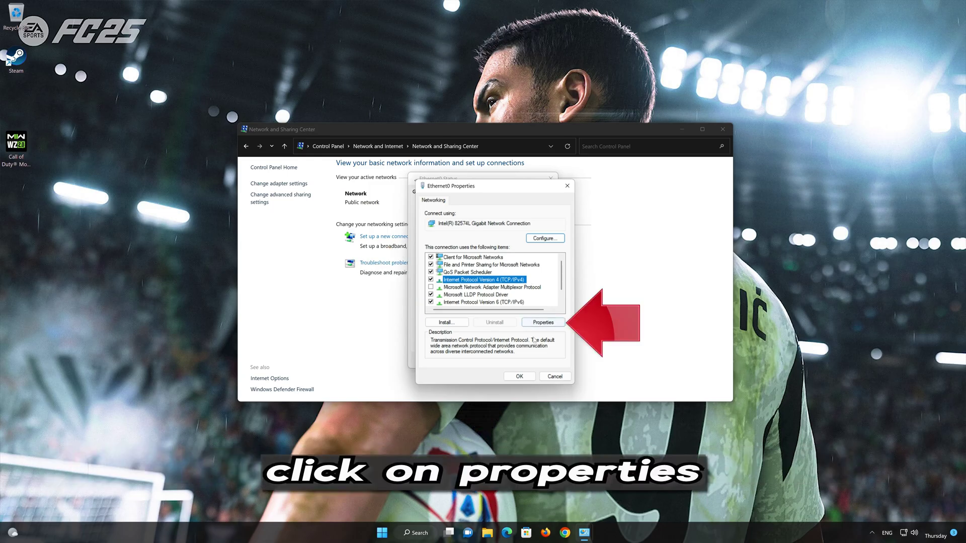
{"action": "left_click", "coordinate": [536, 323]}
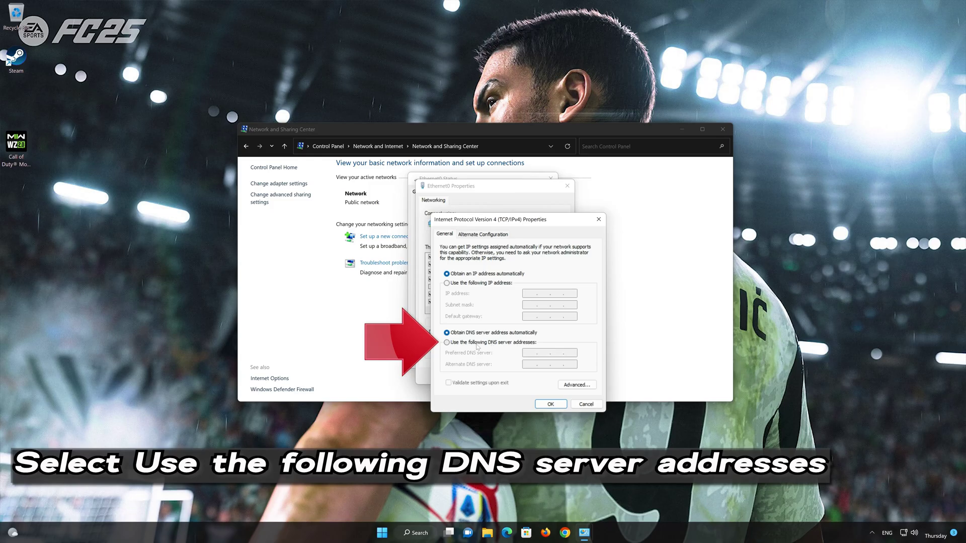
- Set DNS servers 8.8.8.8 and 8.8.4.4, confirm, and close the Ethernet0 dialogs
{"action": "left_click", "coordinate": [446, 342]}
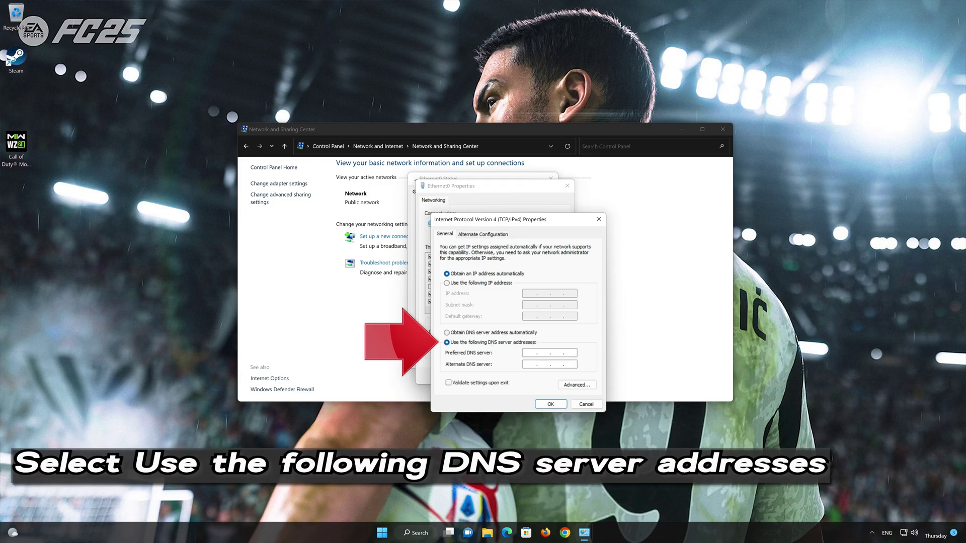
{"action": "left_click", "coordinate": [531, 352]}
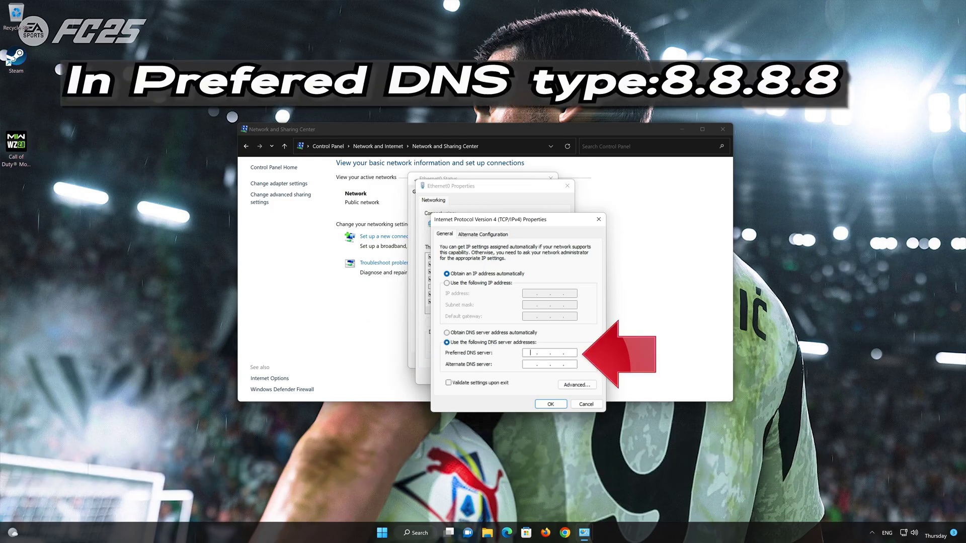
{"action": "type", "text": "8"}
{"action": "type", "text": "8.8.8"}
{"action": "left_click", "coordinate": [530, 364]}
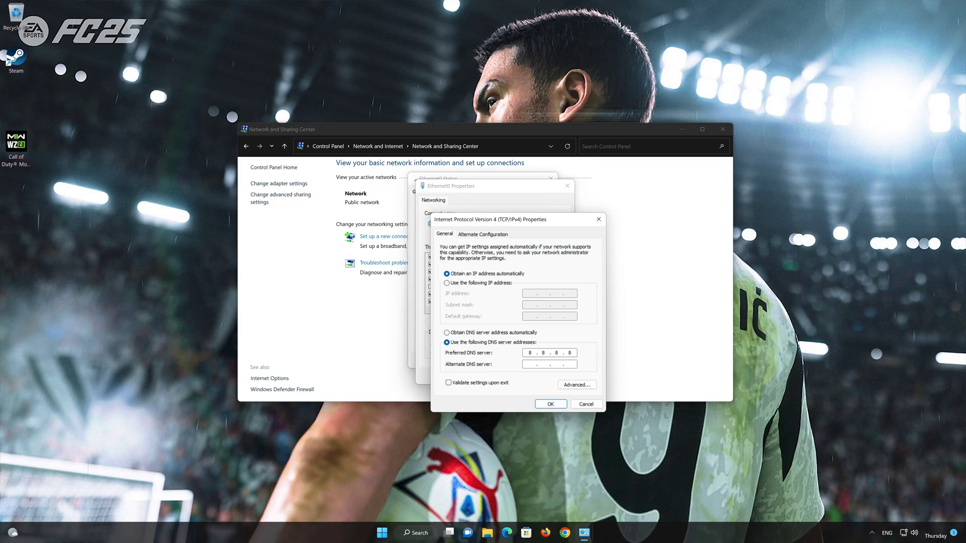
{"action": "type", "text": "8 . 8 . 4 . 4"}
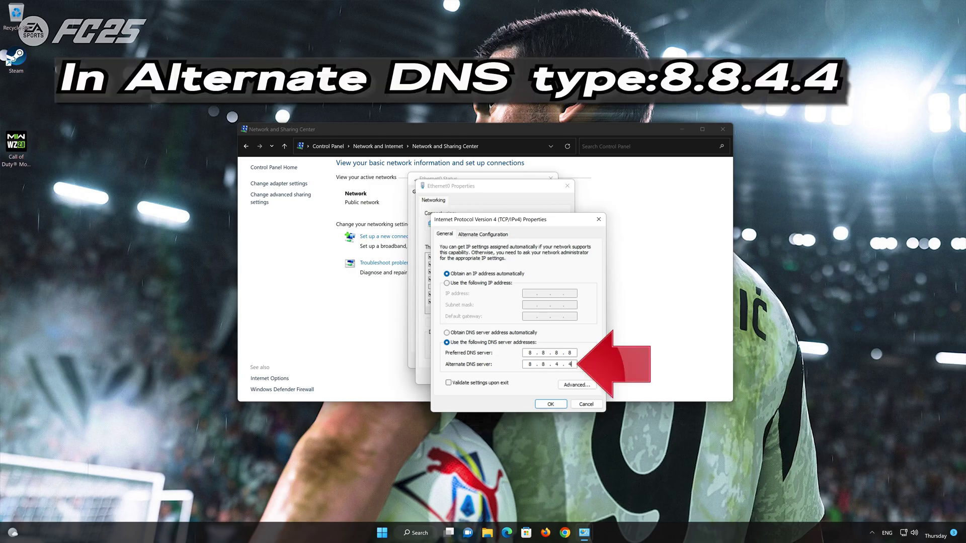
{"action": "left_click", "coordinate": [552, 403]}
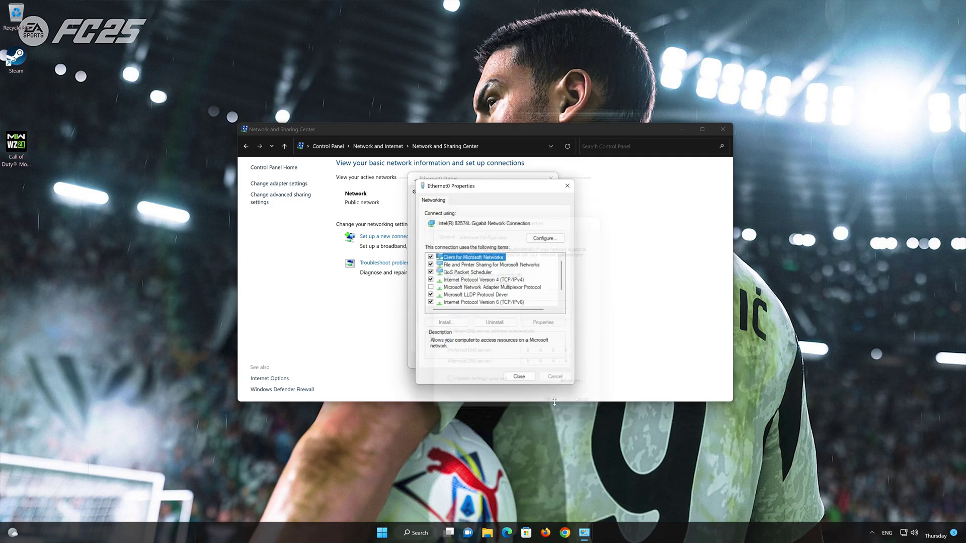
{"action": "left_click", "coordinate": [521, 377]}
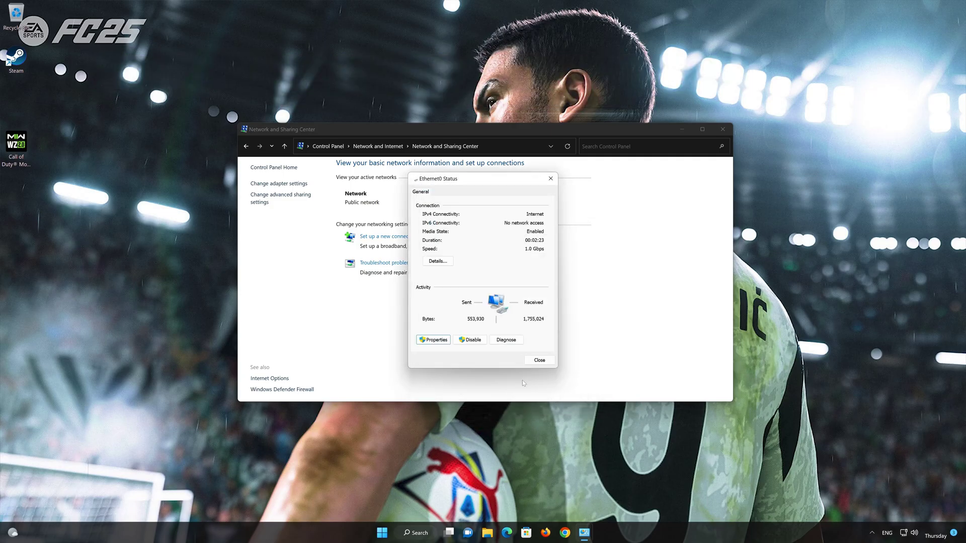
{"action": "left_click", "coordinate": [539, 360]}
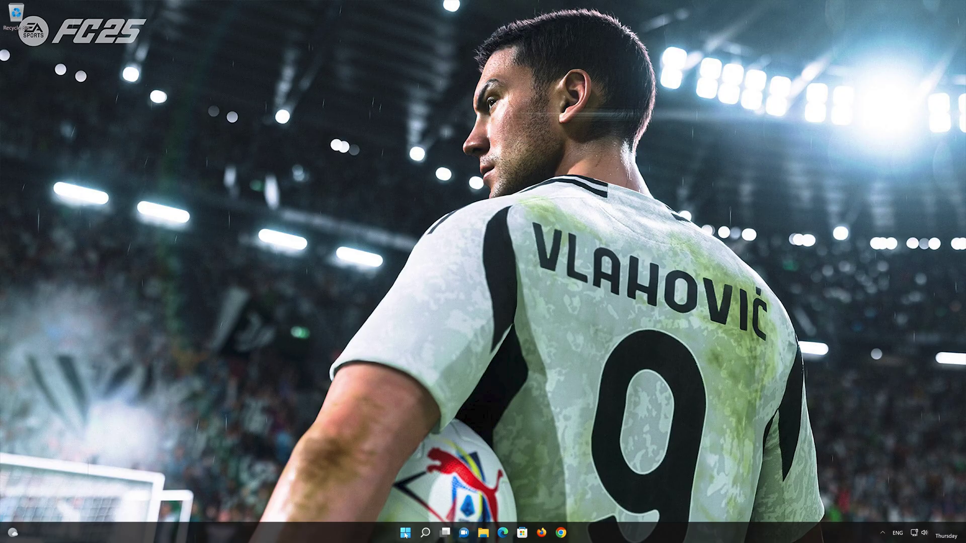
- Open Settings from the Start menu and go to the Network & internet page
{"action": "left_click", "coordinate": [405, 534]}
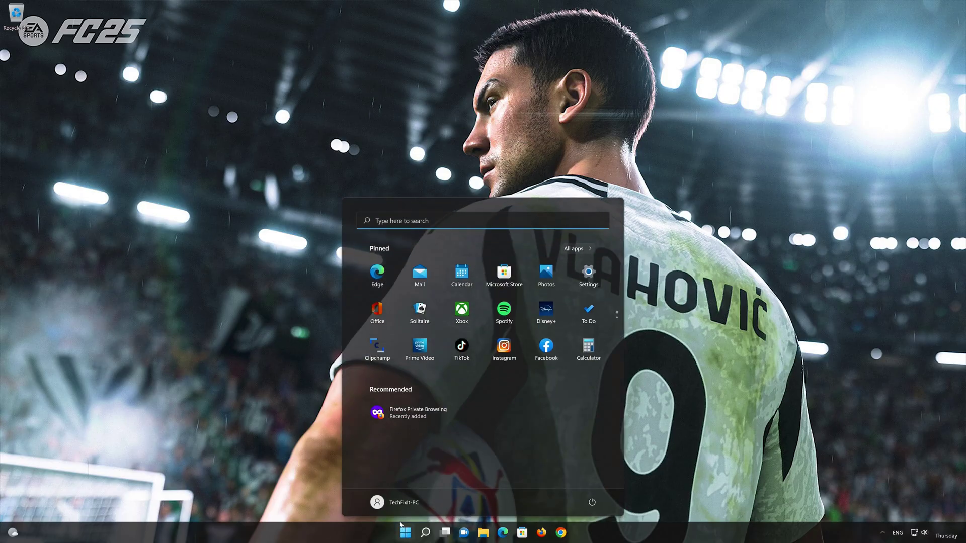
{"action": "left_click", "coordinate": [587, 276]}
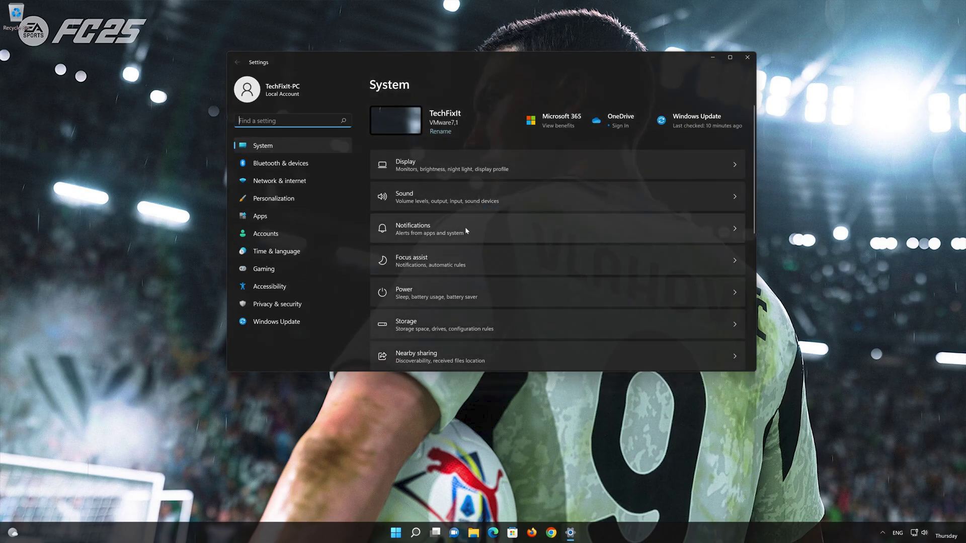
{"action": "left_click", "coordinate": [292, 183]}
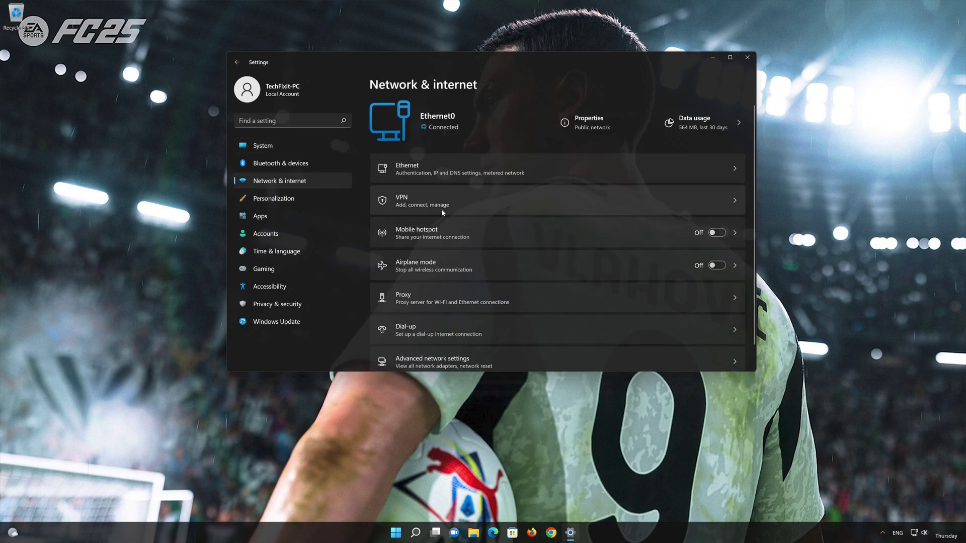
{"action": "scroll", "coordinate": [442, 209], "scroll_direction": "down", "scroll_amount": 2}
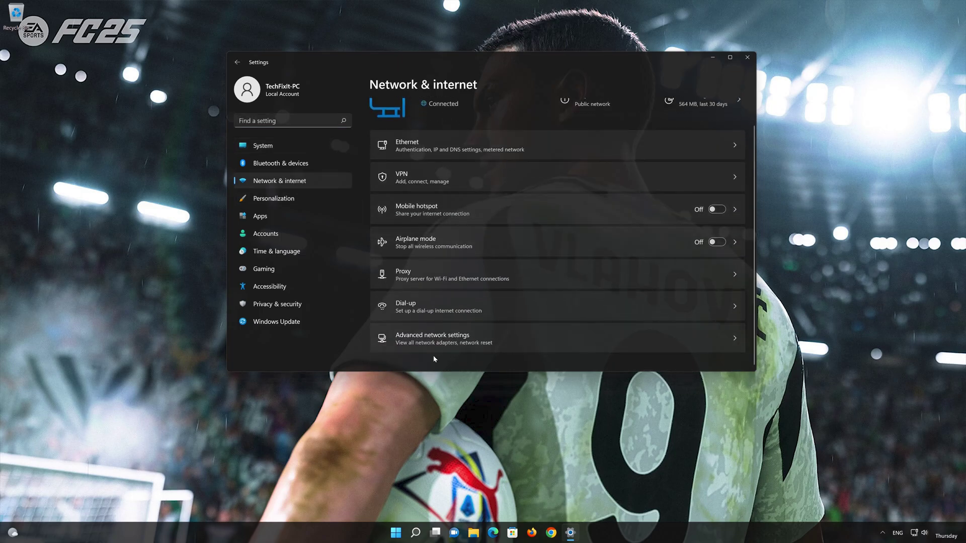
- Confirm a Network reset from Advanced network settings, dismiss the sign-out notice, and close Settings
{"action": "left_click", "coordinate": [441, 345]}
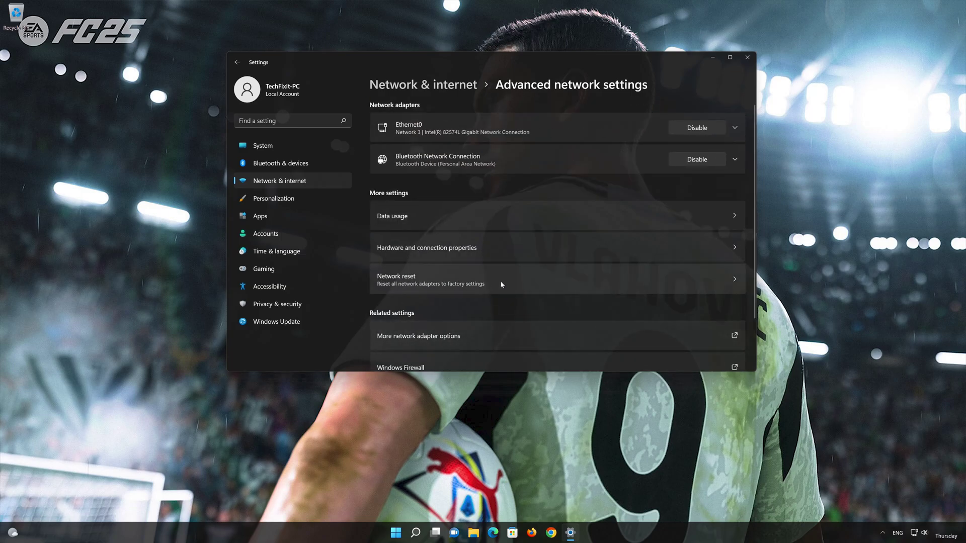
{"action": "left_click", "coordinate": [447, 280]}
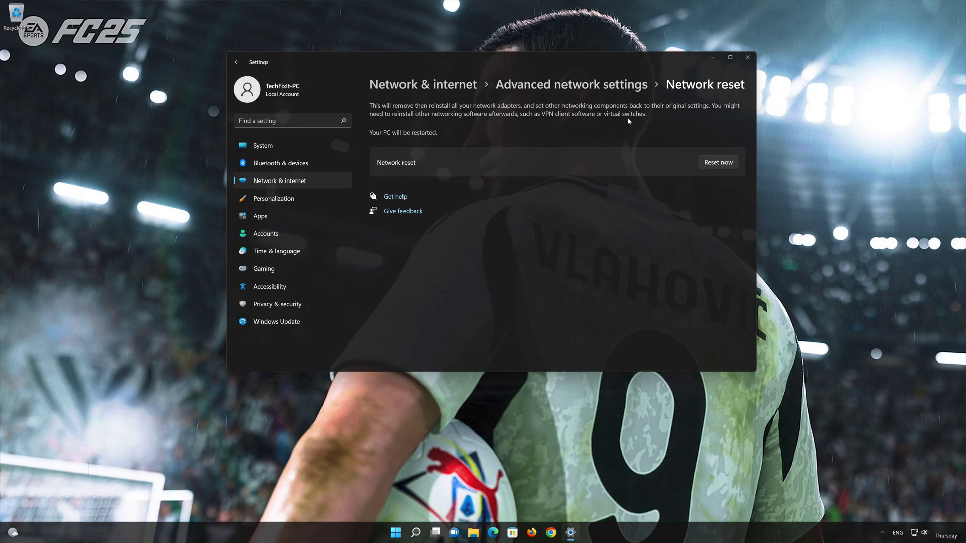
{"action": "left_click", "coordinate": [729, 163]}
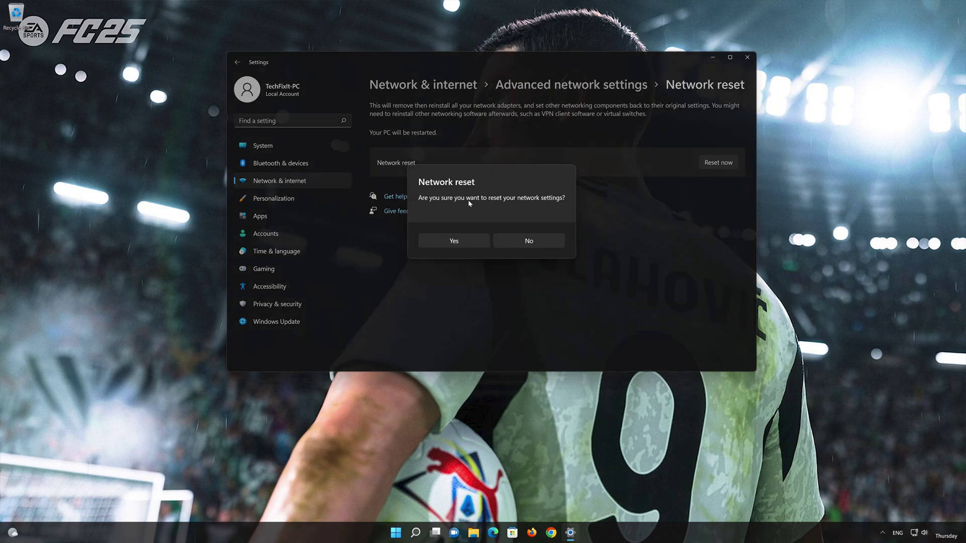
{"action": "left_click", "coordinate": [438, 245]}
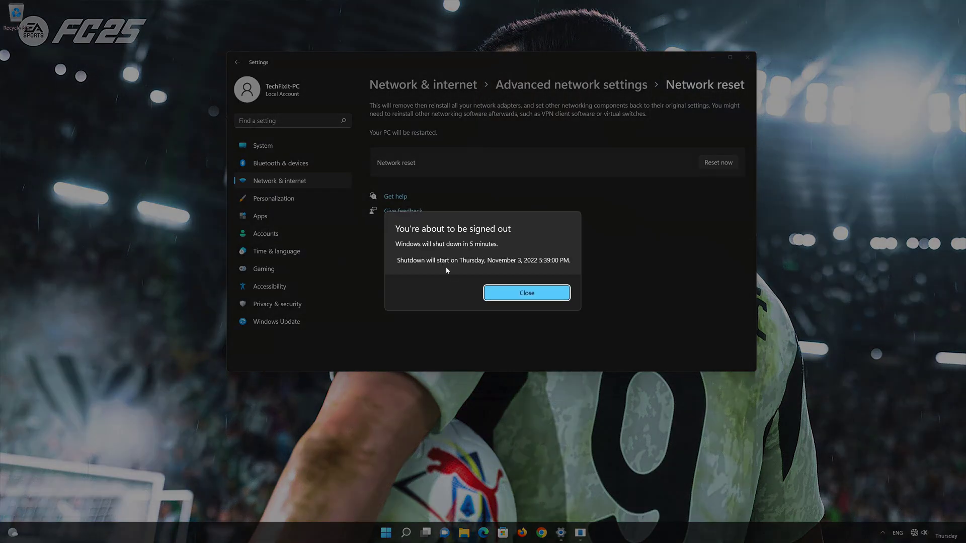
{"action": "left_click", "coordinate": [525, 293]}
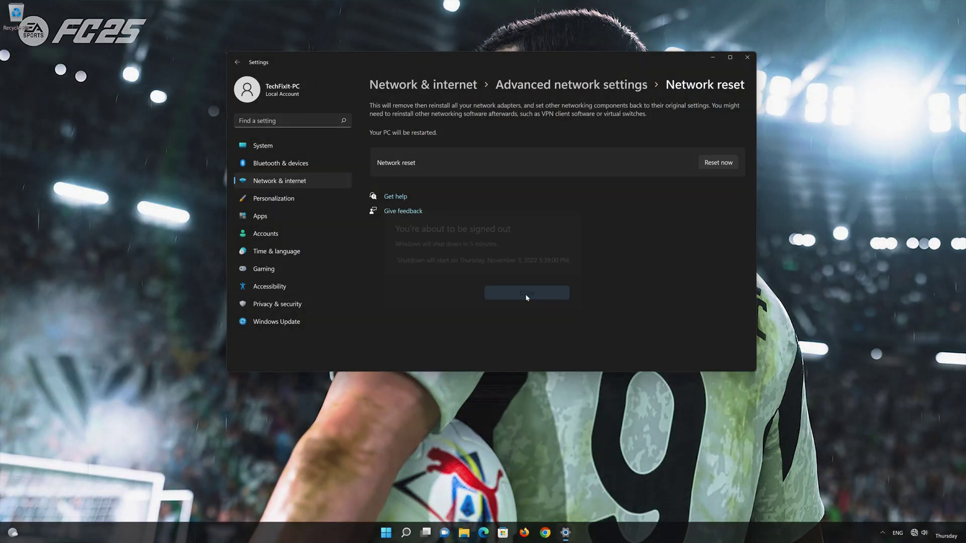
{"action": "left_click", "coordinate": [747, 58]}
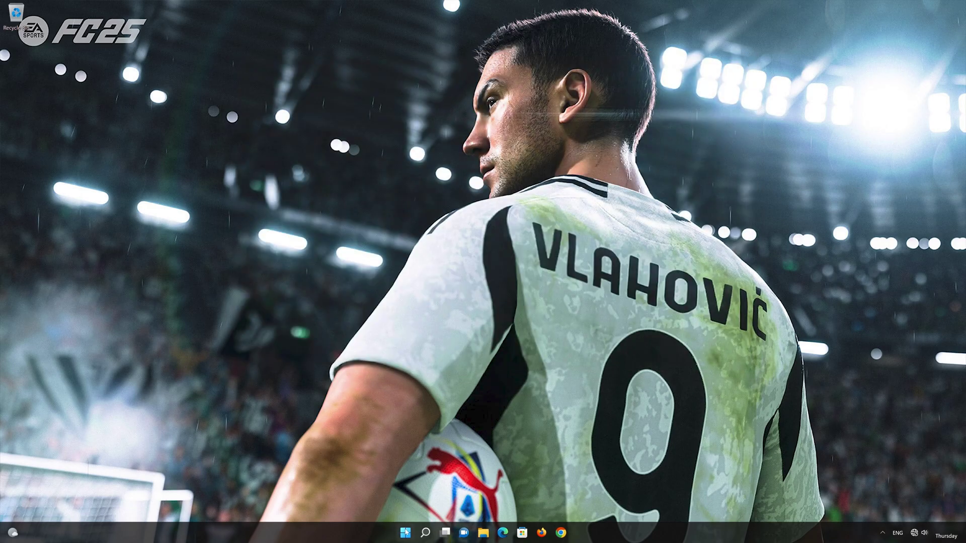
- Restart the PC, then reopen Settings on the Privacy & security page
{"action": "left_click", "coordinate": [405, 532]}
{"action": "left_click", "coordinate": [592, 502]}
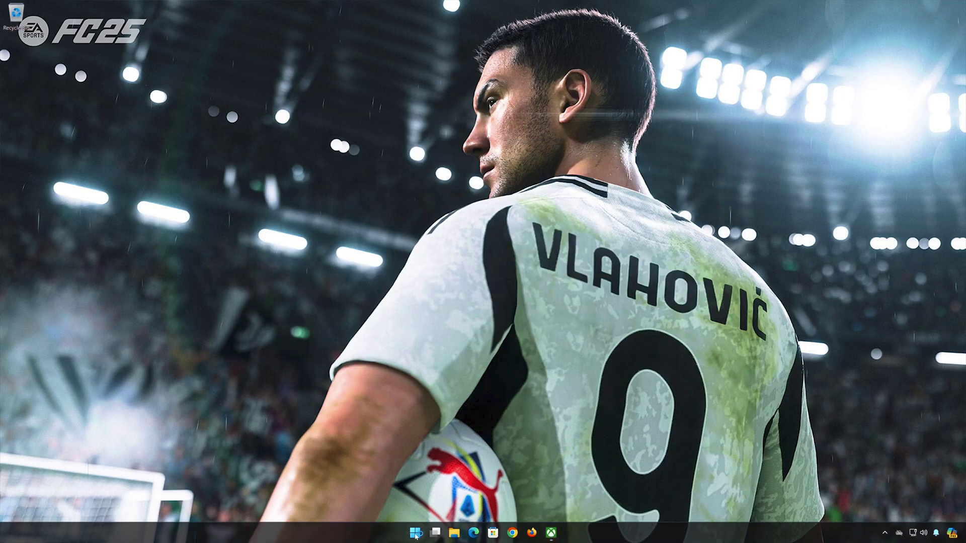
{"action": "left_click", "coordinate": [415, 534]}
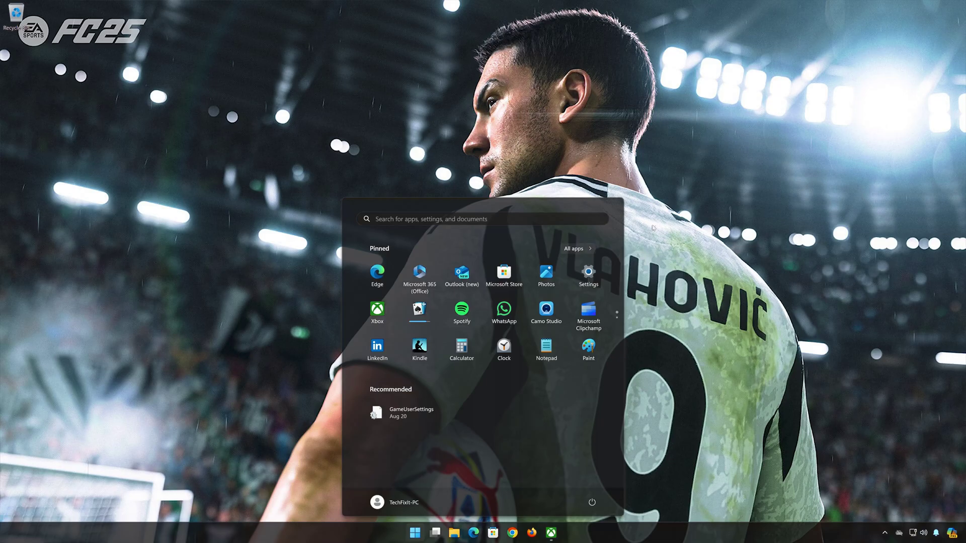
{"action": "left_click", "coordinate": [593, 275]}
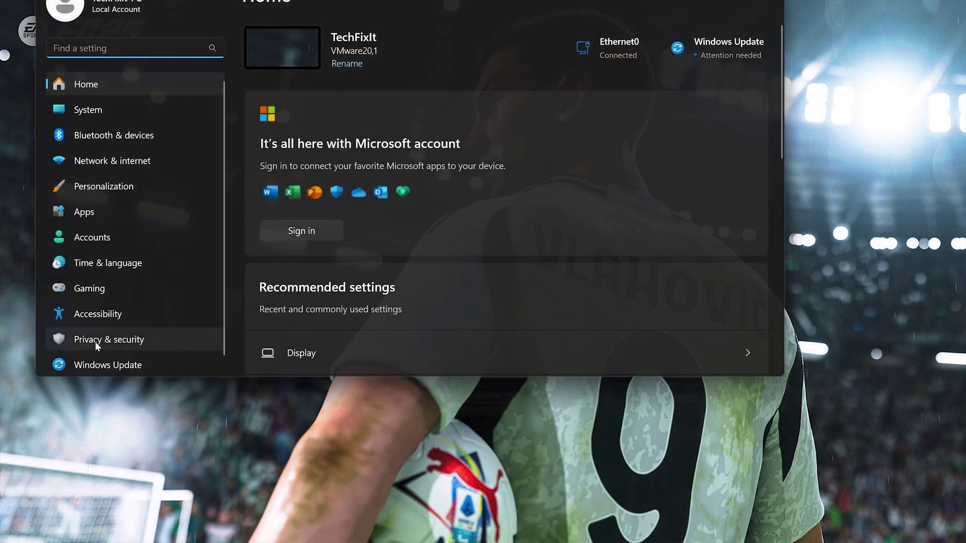
{"action": "left_click", "coordinate": [133, 340]}
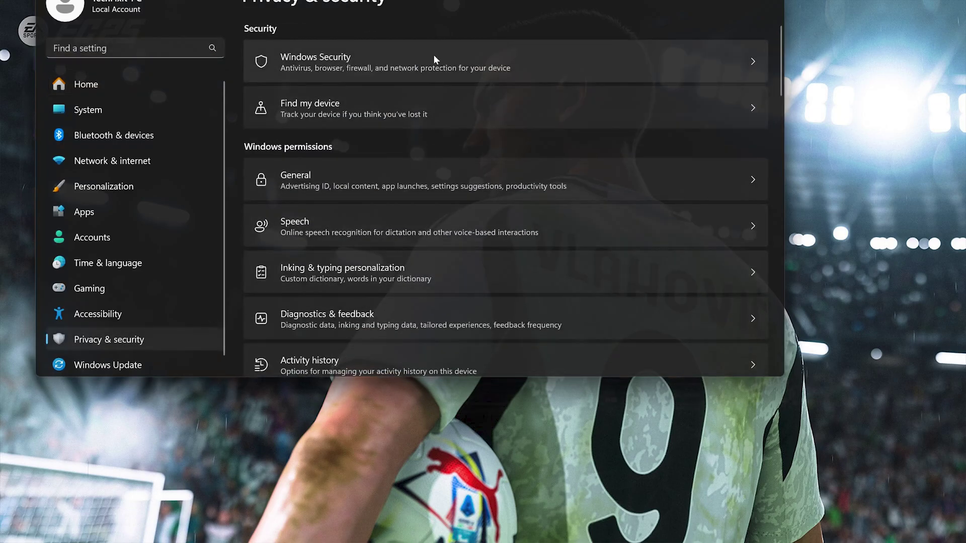
- Switch Real-time protection Off under Virus & threat protection settings and approve the UAC prompt
{"action": "left_click", "coordinate": [403, 62]}
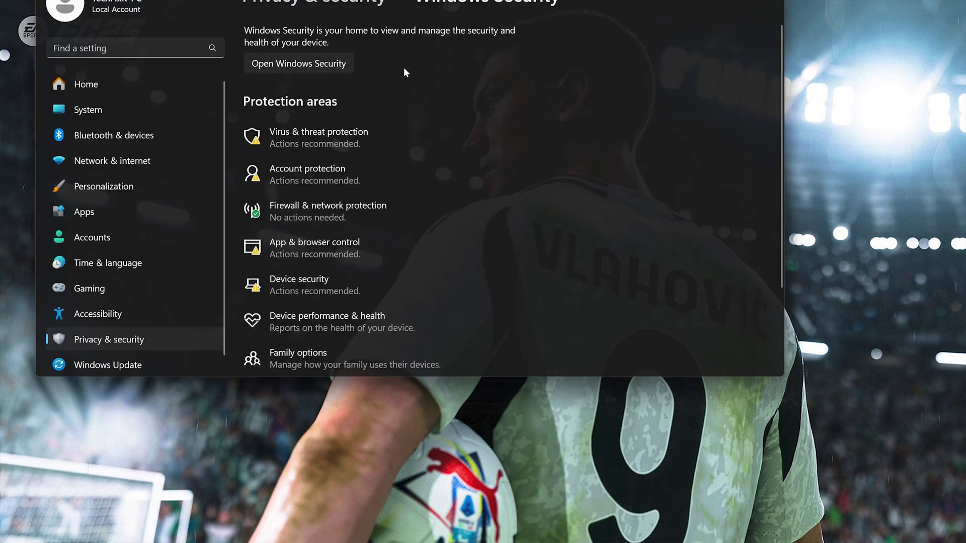
{"action": "left_click", "coordinate": [387, 144]}
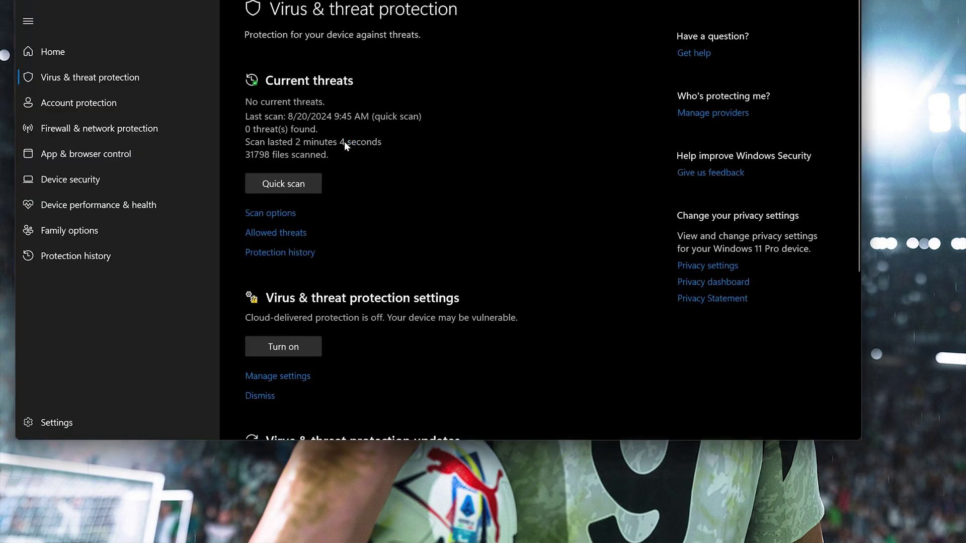
{"action": "scroll", "coordinate": [344, 145], "scroll_direction": "down", "scroll_amount": 5}
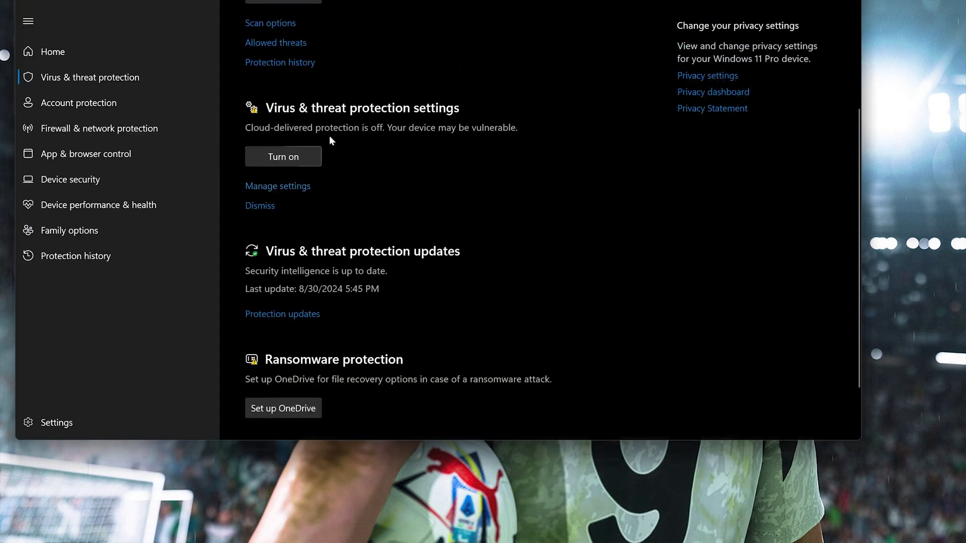
{"action": "left_click", "coordinate": [288, 187]}
{"action": "scroll", "coordinate": [288, 187], "scroll_direction": "up", "scroll_amount": 1}
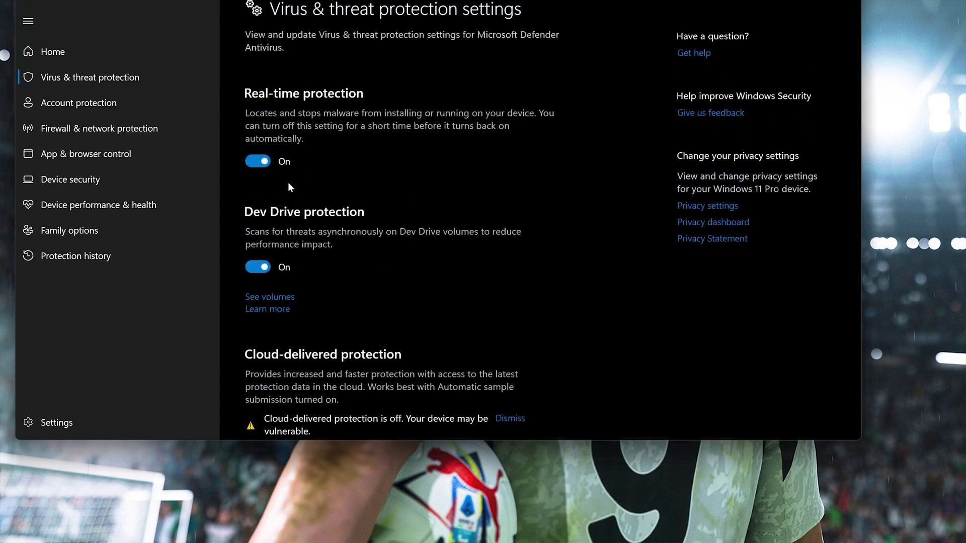
{"action": "left_click", "coordinate": [256, 162]}
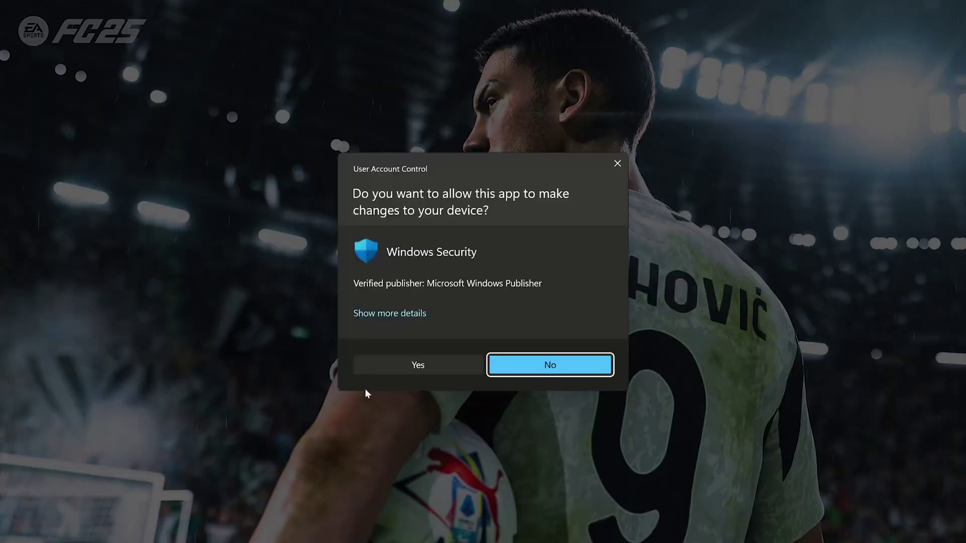
{"action": "left_click", "coordinate": [408, 372]}
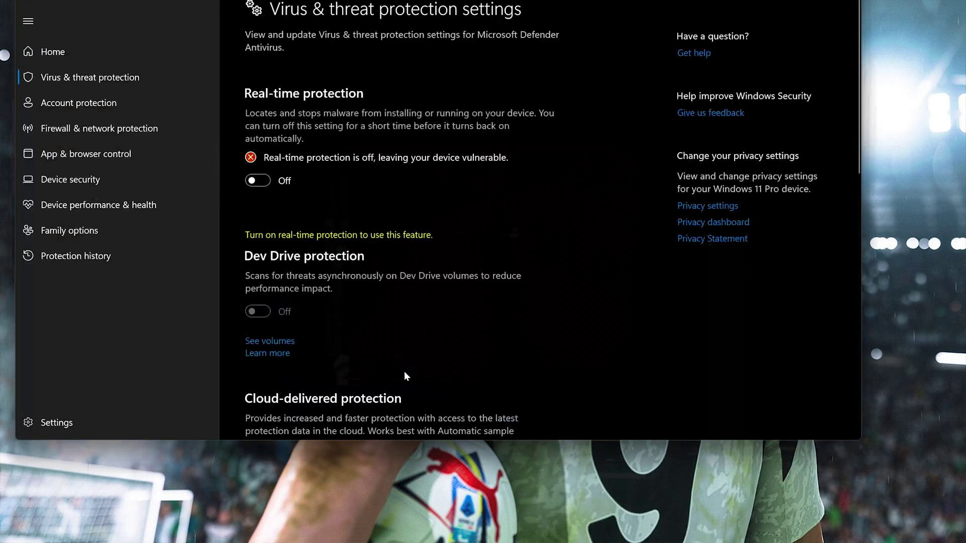
{"action": "scroll", "coordinate": [397, 364], "scroll_direction": "down", "scroll_amount": 7}
{"action": "scroll", "coordinate": [397, 364], "scroll_direction": "down", "scroll_amount": 5}
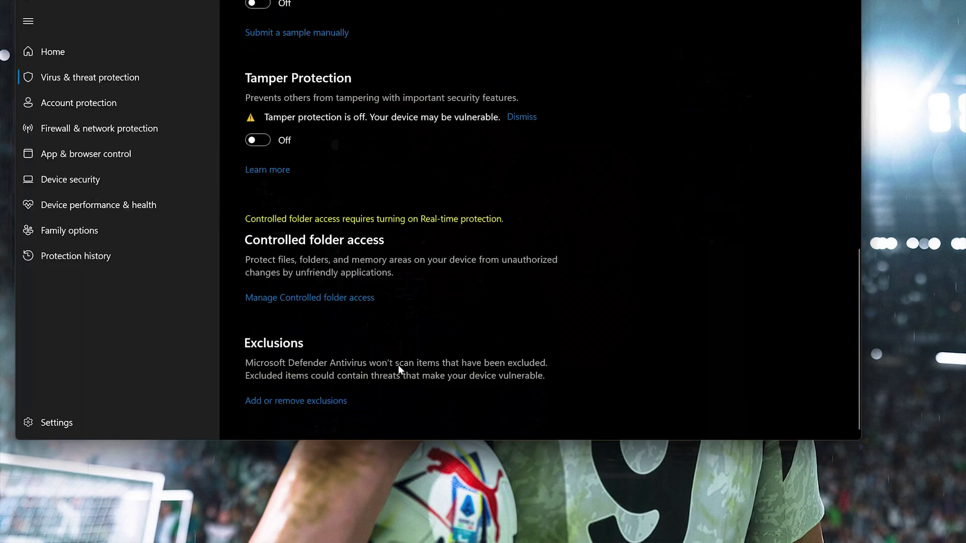